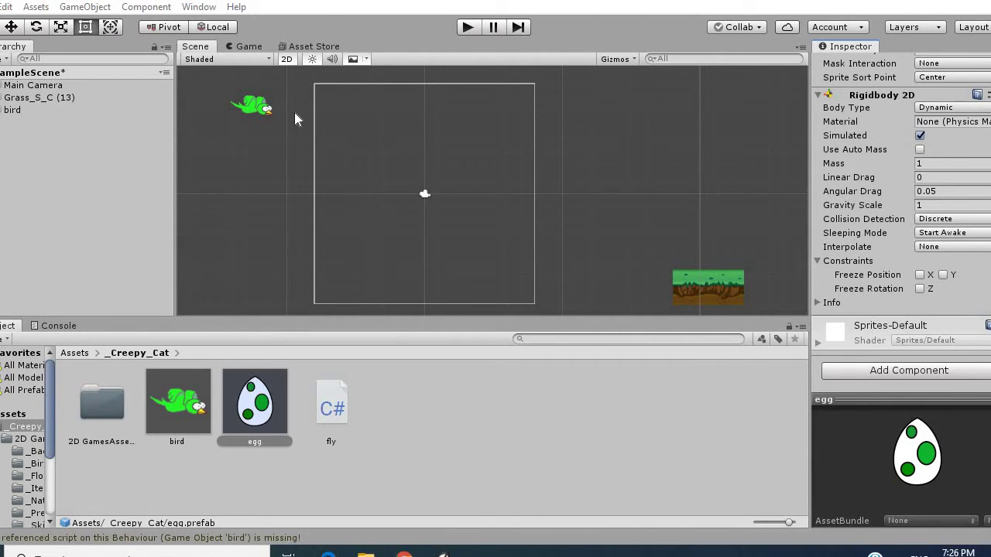
- Review the egg prefab's Inspector, the fly.cs movement code, and the bird prefab's components
click(262, 422)
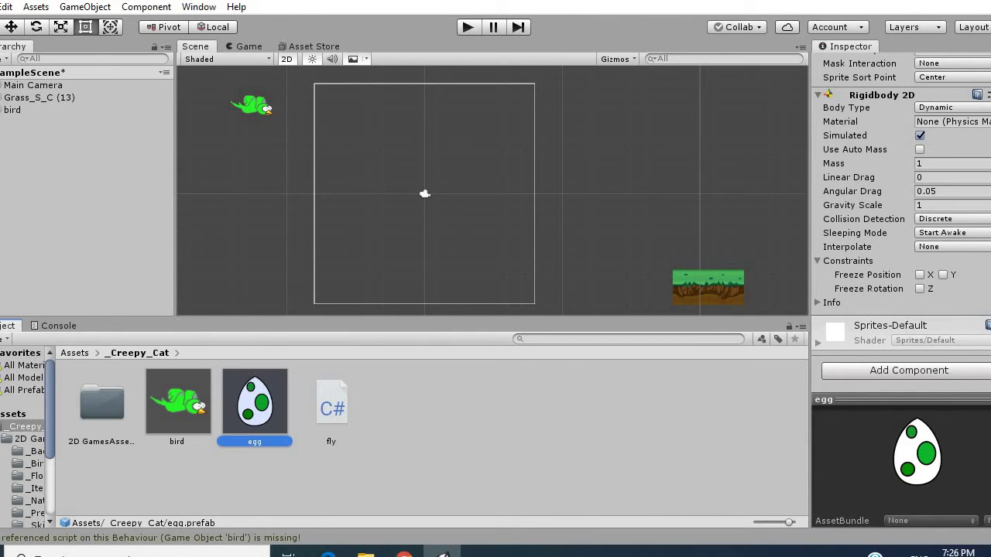
scroll(898, 232, up, 3)
scroll(898, 232, up, 3)
scroll(898, 232, up, 2)
scroll(898, 232, down, 3)
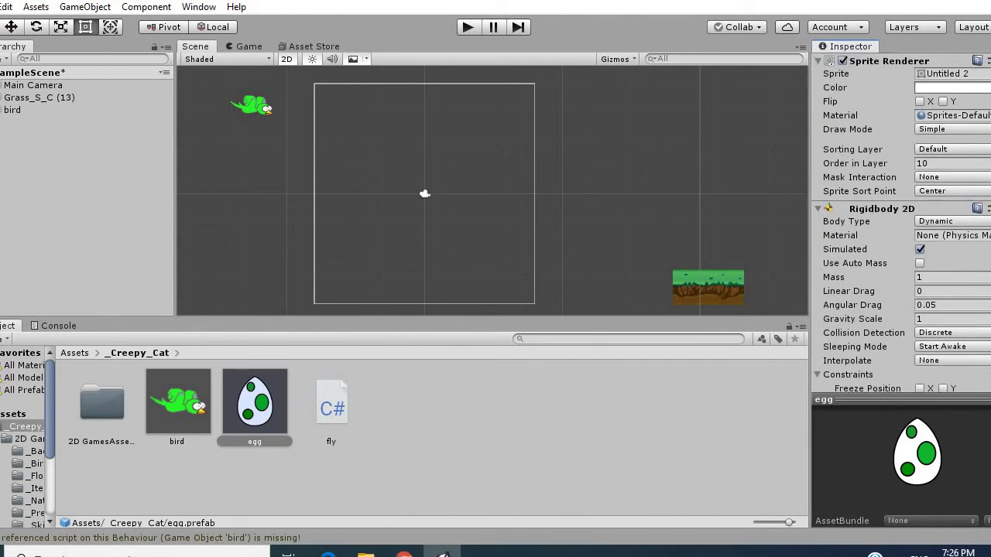
scroll(898, 232, down, 3)
scroll(897, 233, up, 3)
scroll(898, 232, up, 1)
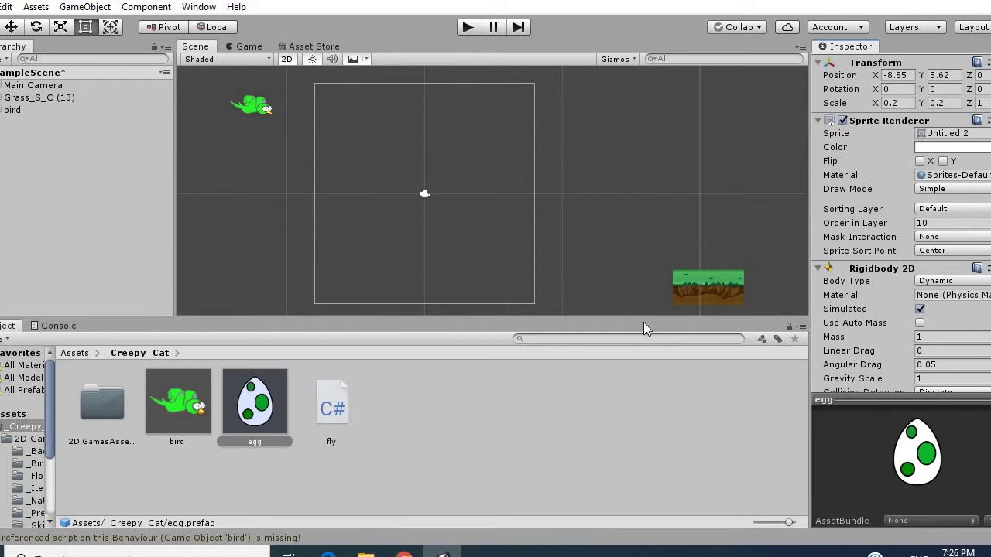
click(357, 416)
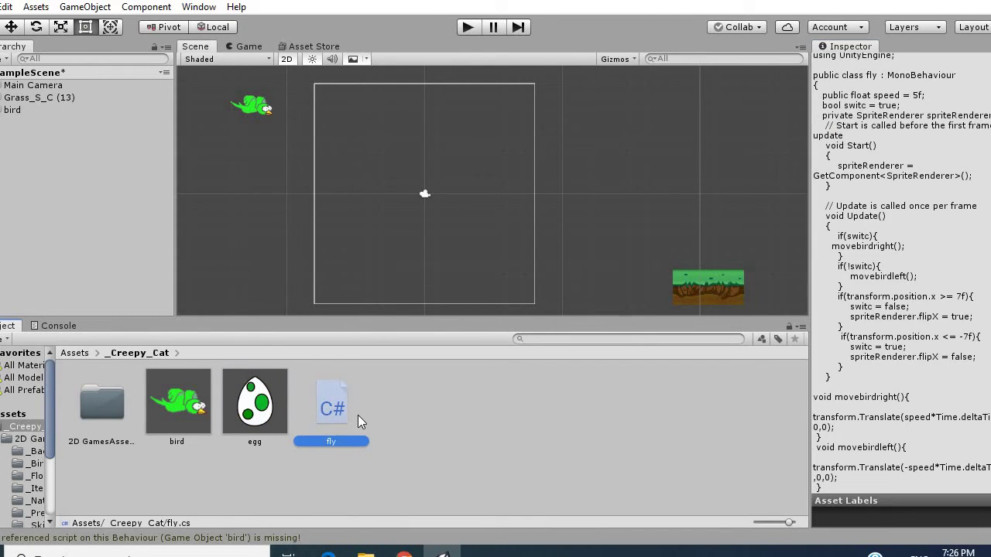
click(200, 393)
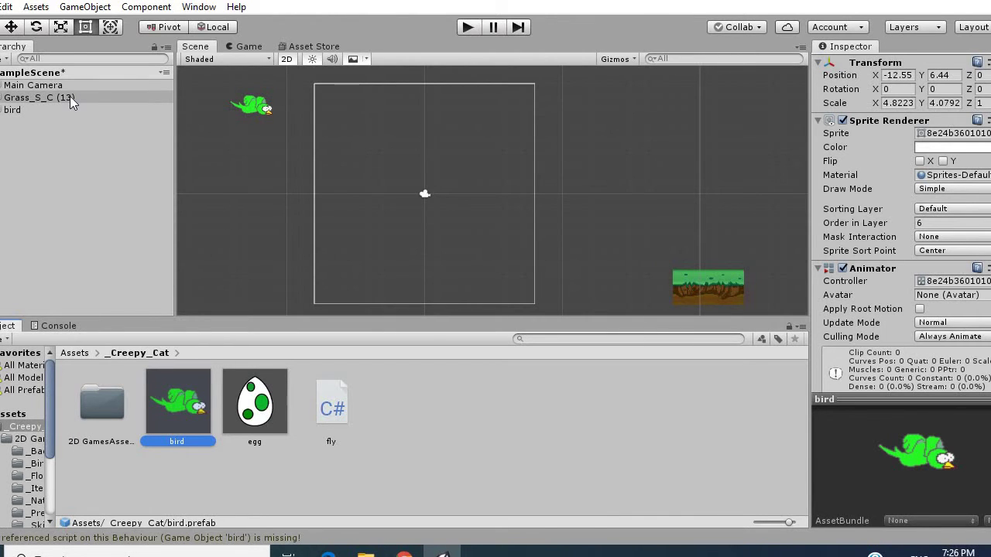
- Create an empty object from the bird's menu, name it 'egglay', and set Position X to -0.11
right_click(29, 113)
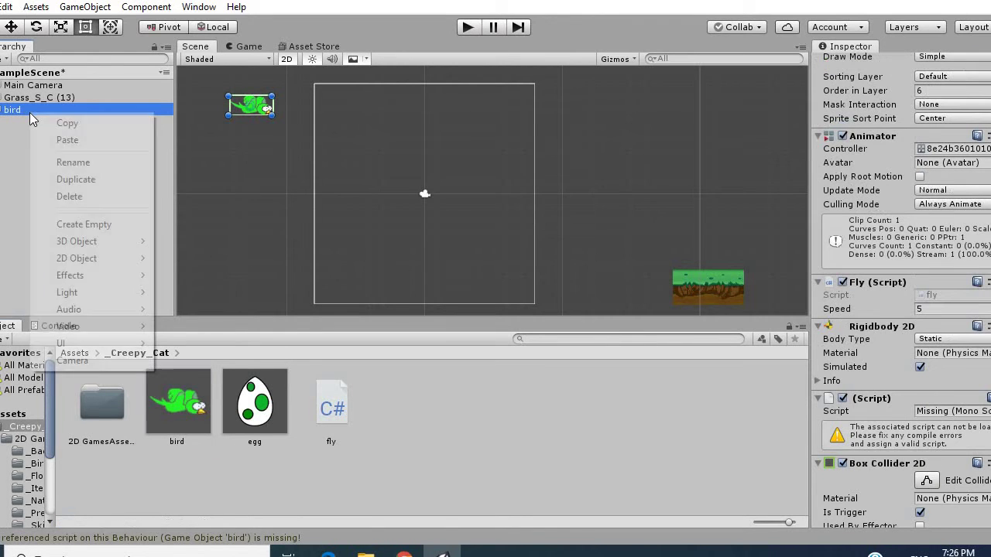
click(114, 228)
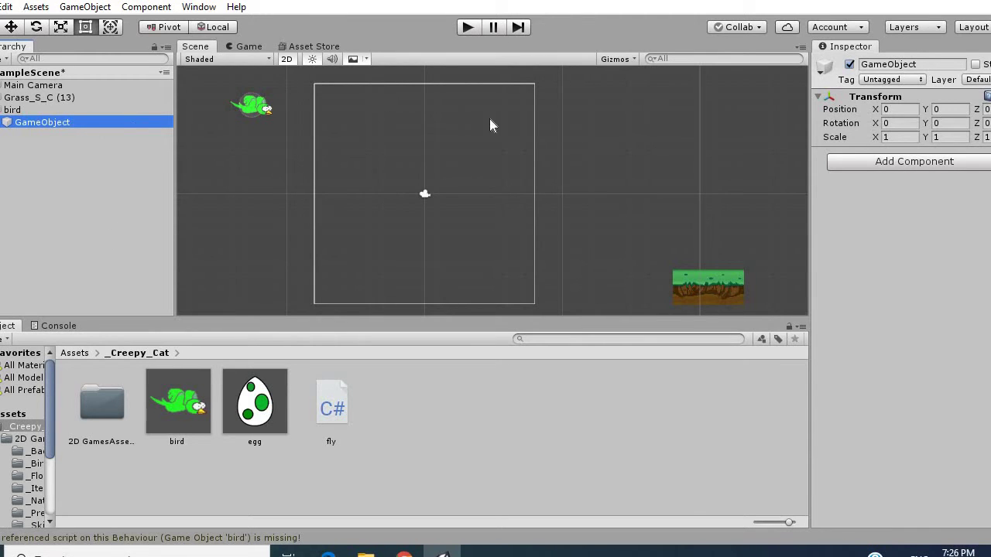
click(915, 67)
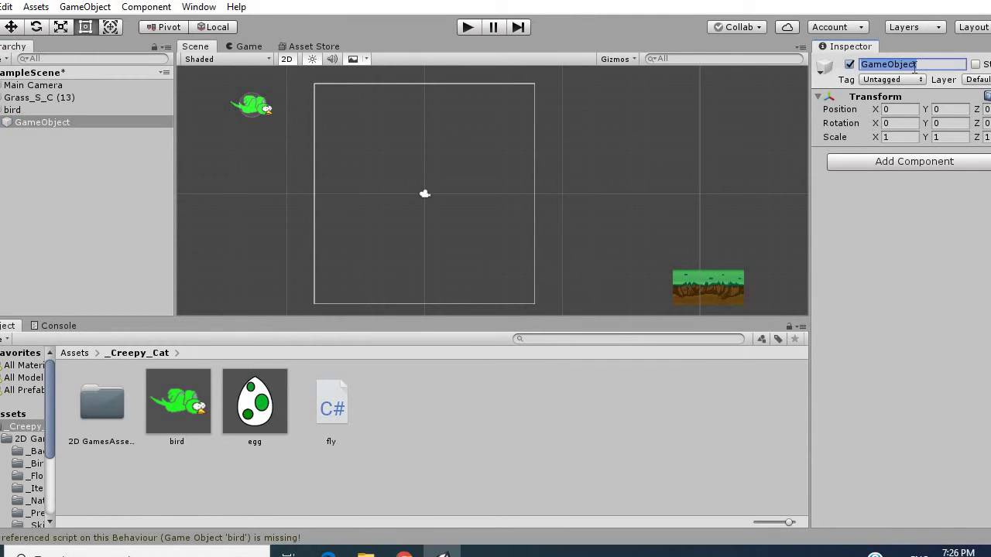
text(egglay)
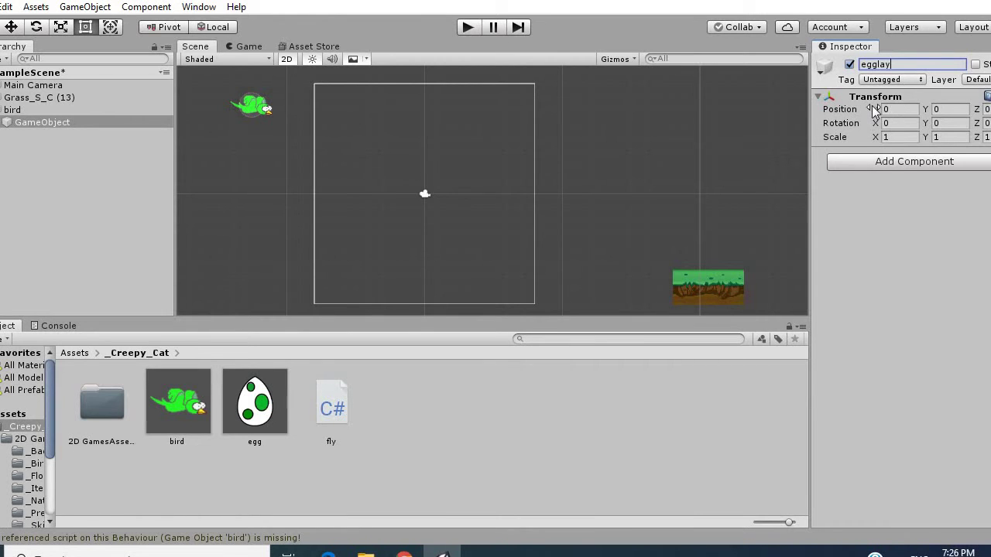
click(875, 113)
text(-0.11)
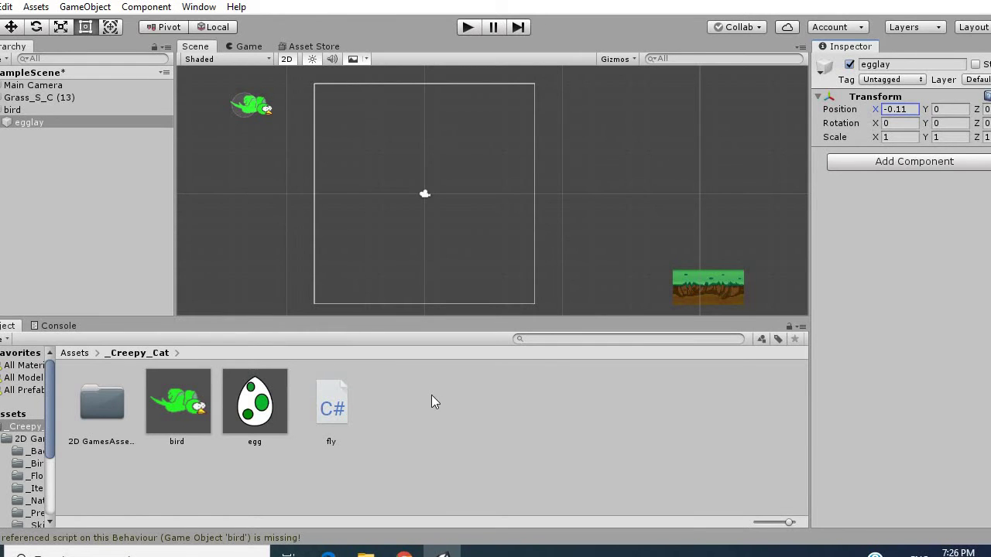
- Add a new C# script named 'layeggs' to the _Creepy_Cat folder beside fly.cs
right_click(380, 413)
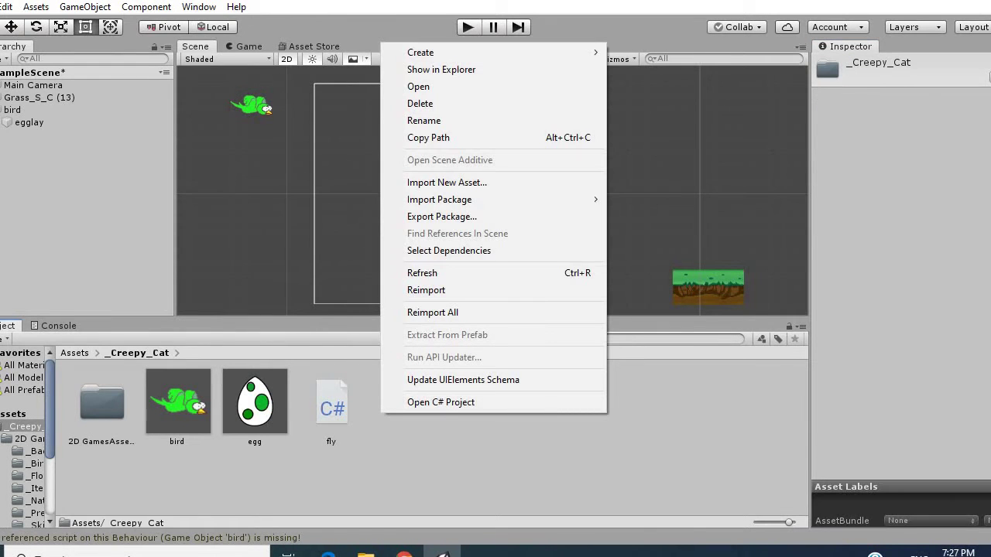
mouse_move(420, 51)
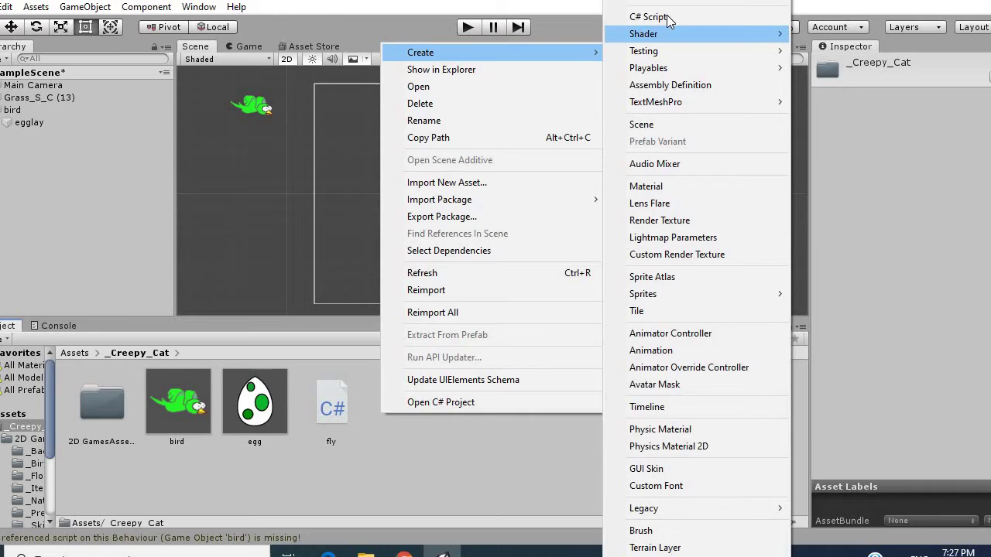
click(664, 17)
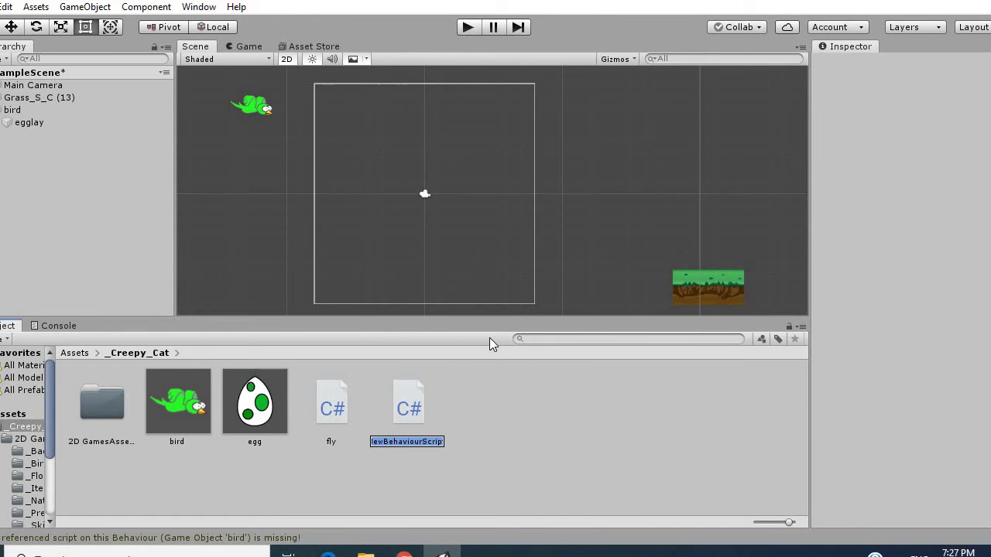
text(l)
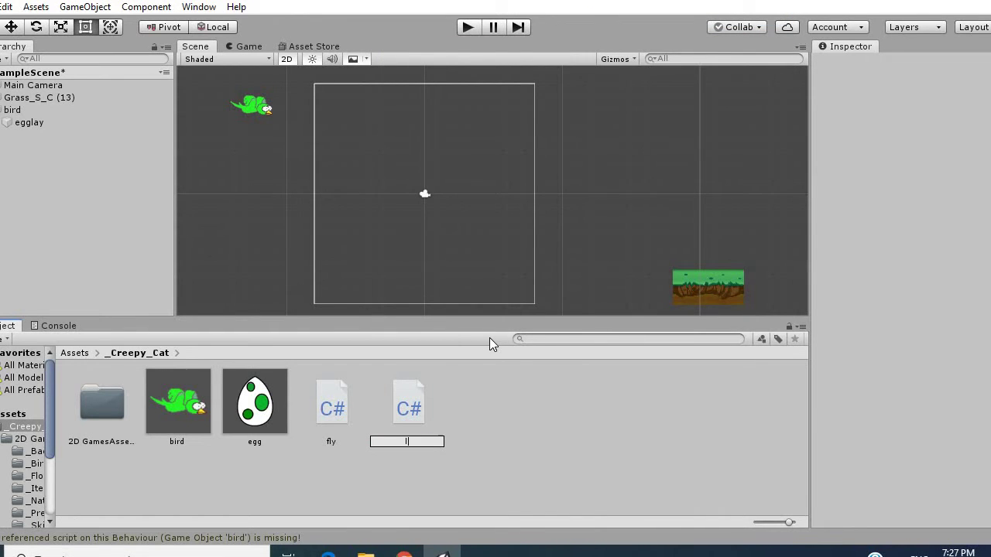
text(ayeggs)
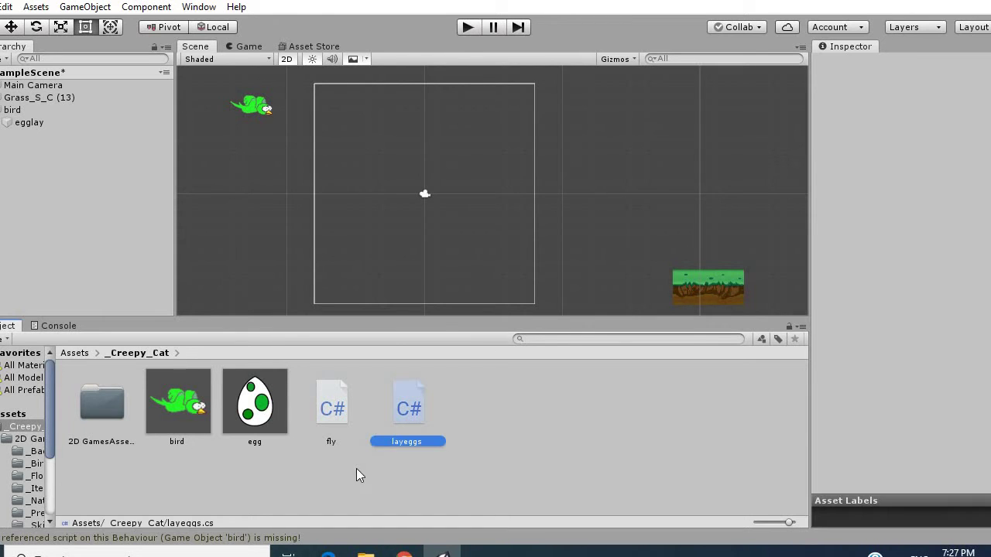
- Open layeggs.cs in VS Code and declare 'public Transform egglay;'
double_click(407, 412)
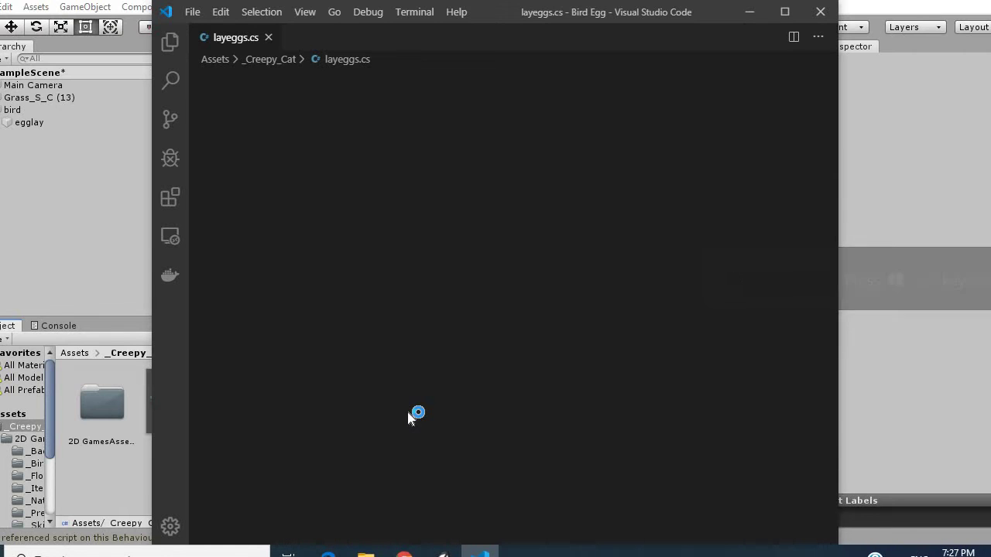
text(p)
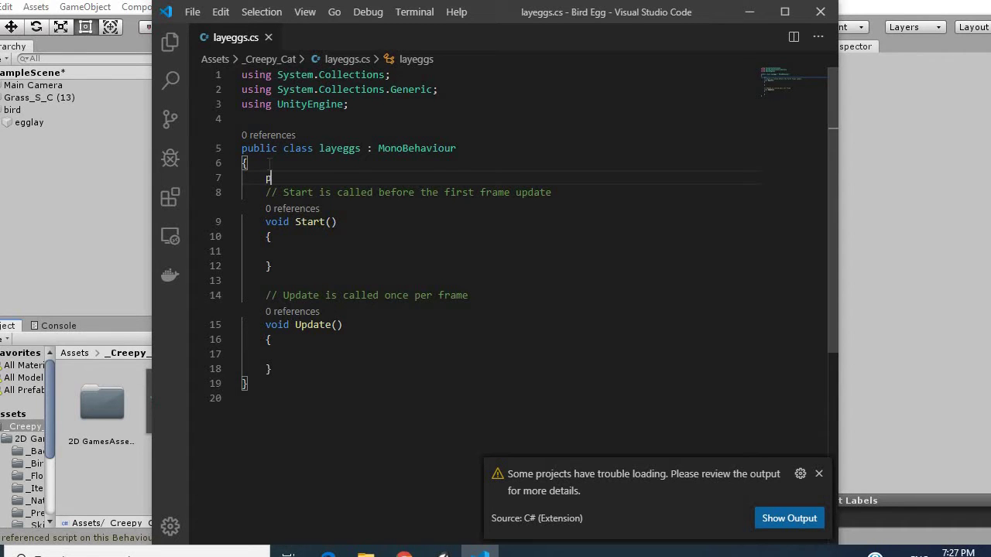
text(ublic T)
text(ransfo)
text(rm tf)
key(BackSpace)
key(BackSpace)
text(fi)
key(BackSpace)
key(BackSpace)
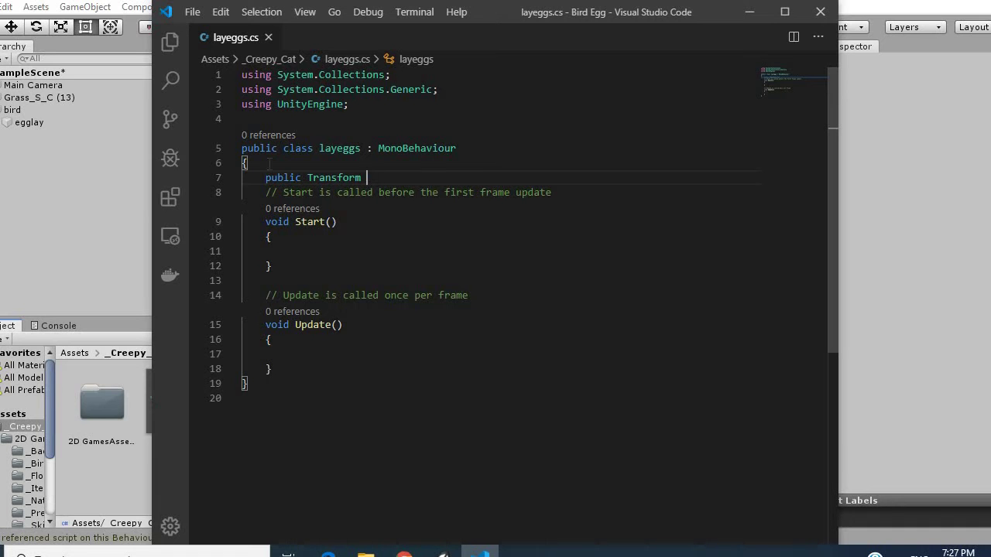
text(egglay)
text(;)
key(Return)
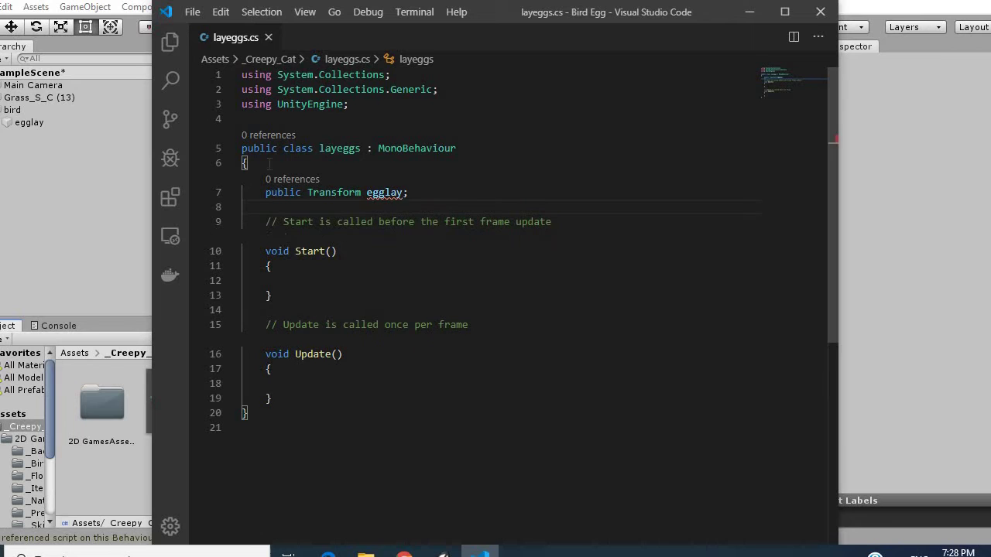
- Add the field 'public GameObject egg;' on the next line
text(public )
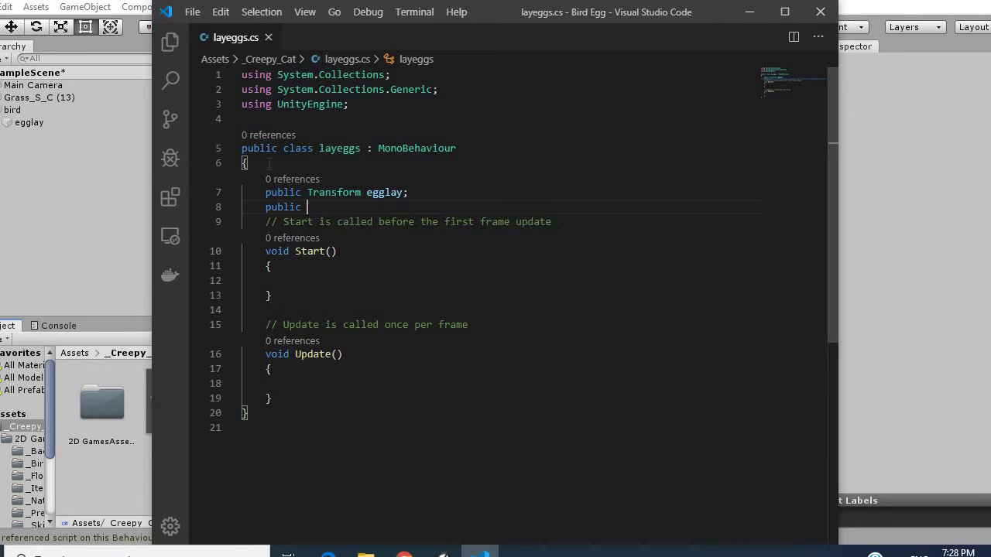
text(Gaem)
key(BackSpace)
key(BackSpace)
text(me)
text(Object )
text(egg)
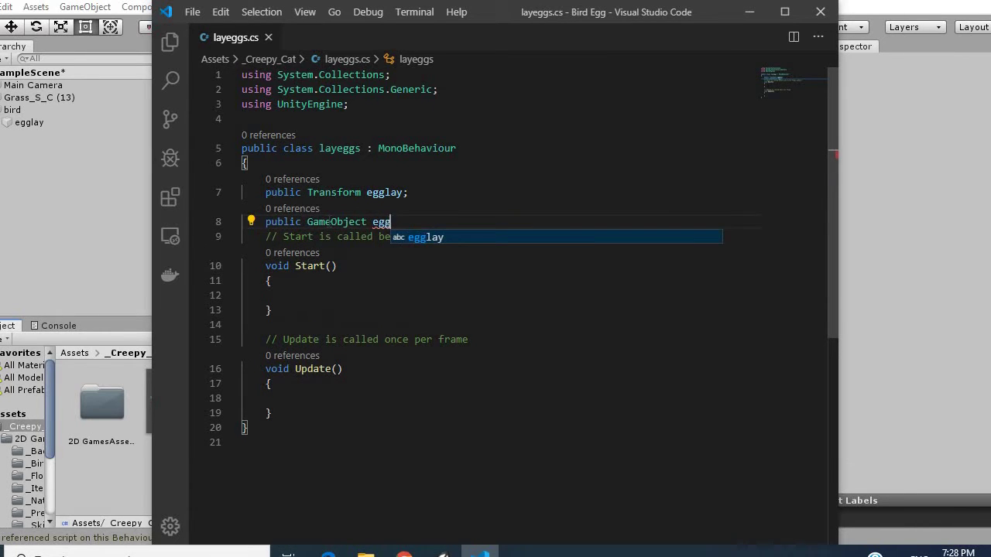
text(;)
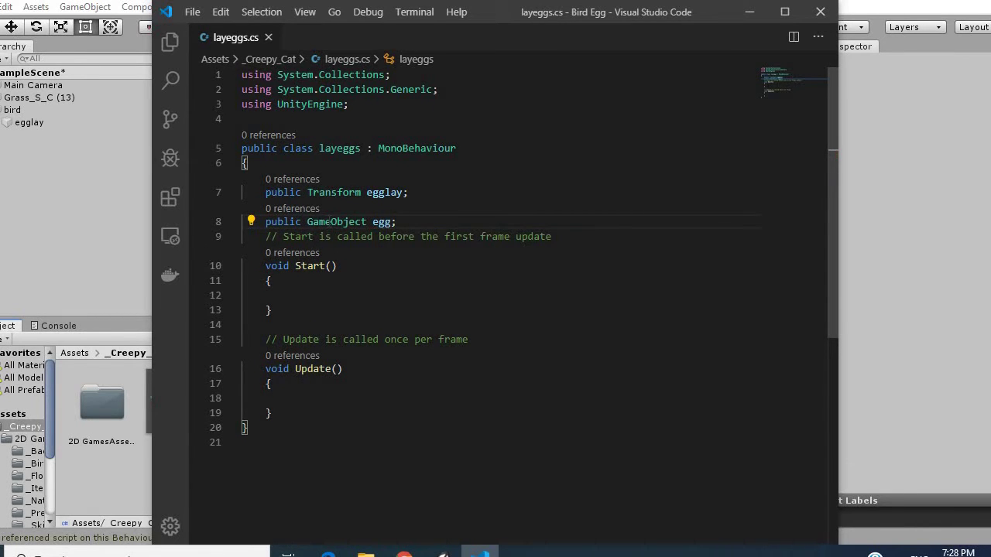
- In Update, add an if (Input.GetMouseButtonDown(0)) block that calls Shoot();
key(Return)
click(333, 413)
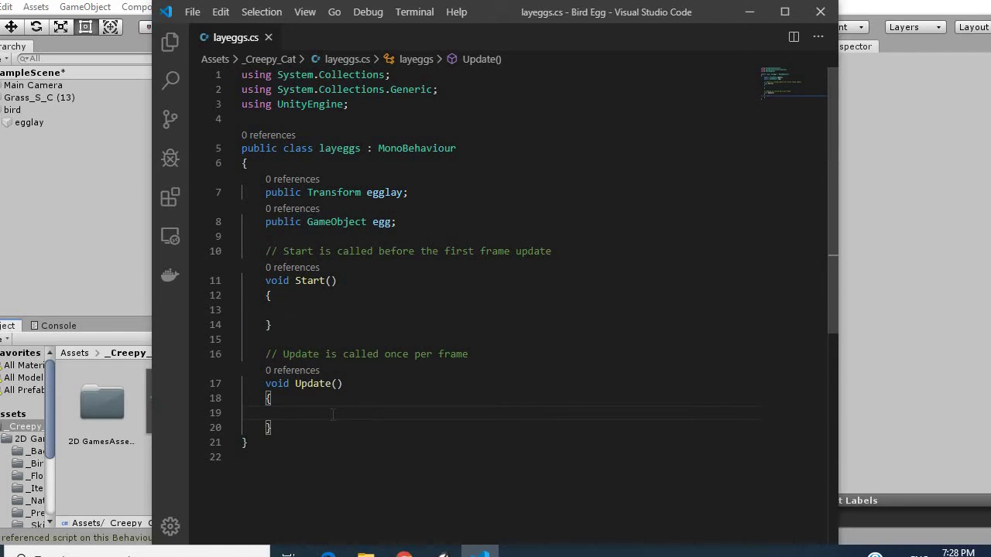
text(if )
text(()
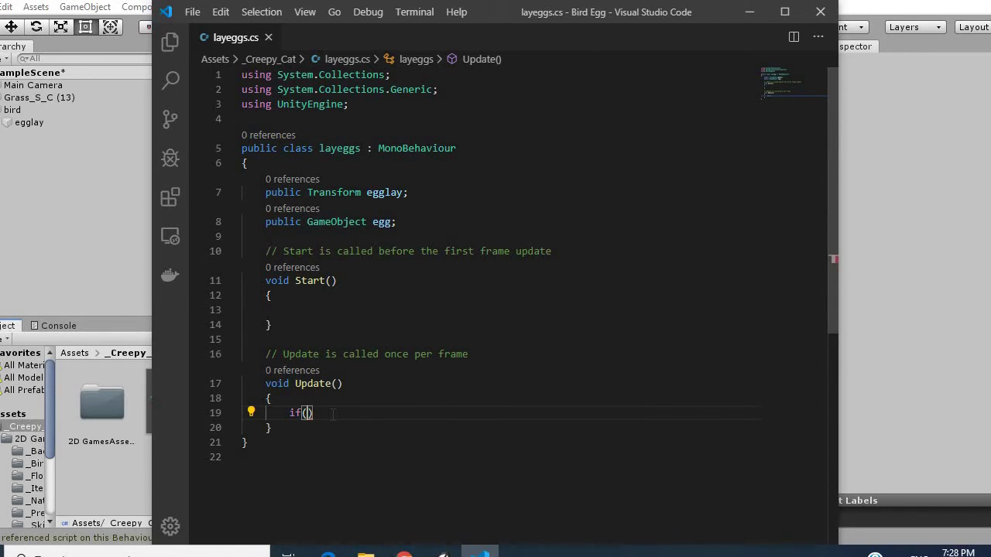
text(Input.)
text(MouseButt)
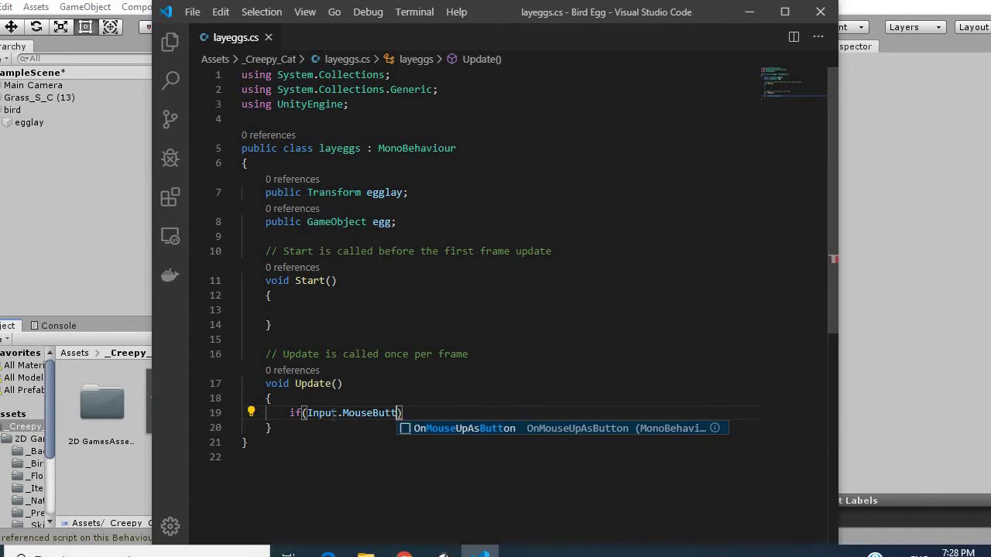
text(on)
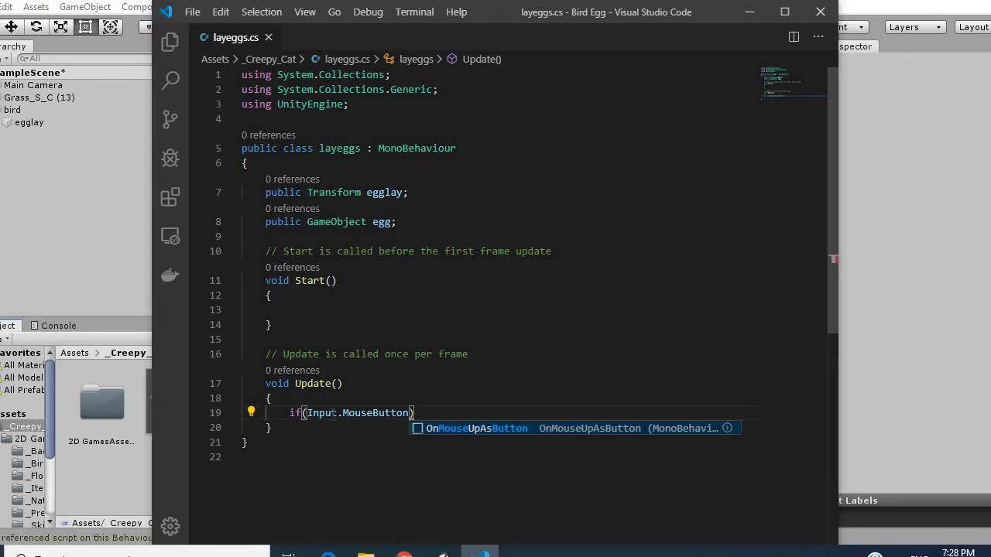
text(D)
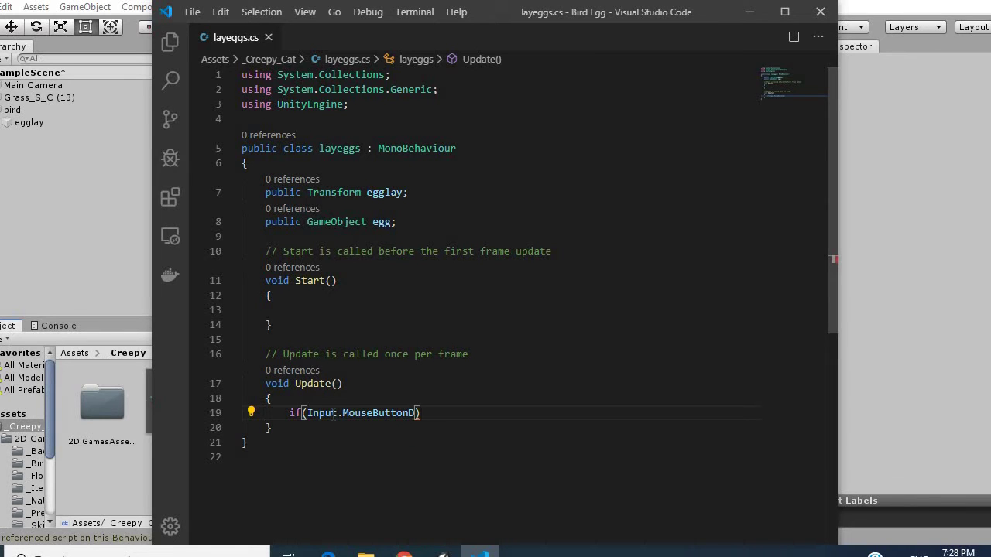
text(own)
key(Left)
key(Left)
key(Left)
key(Left)
key(Left)
key(Left)
key(Left)
text(Get)
key(Right)
key(Right)
key(Right)
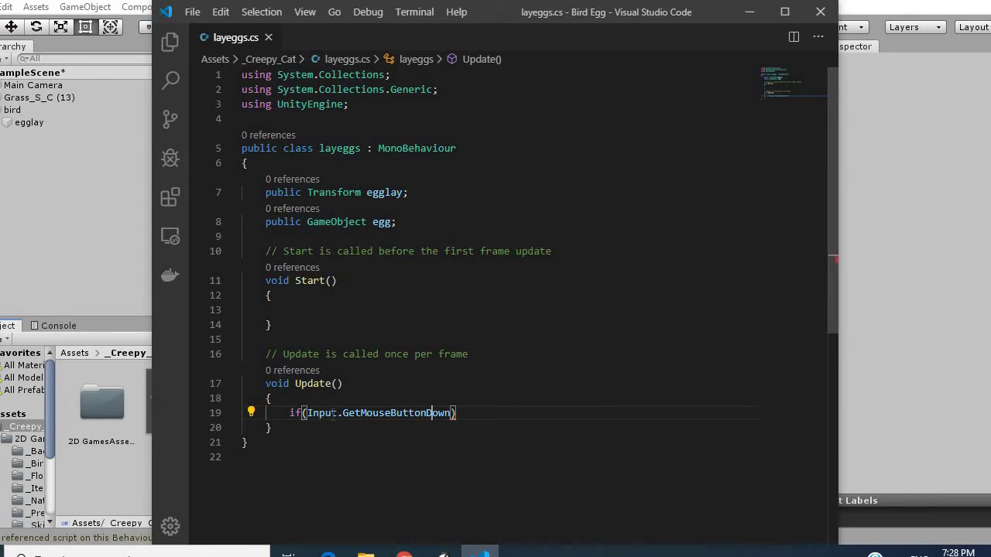
key(Right)
key(Right)
key(Right)
text((0)
text()){)
key(Return)
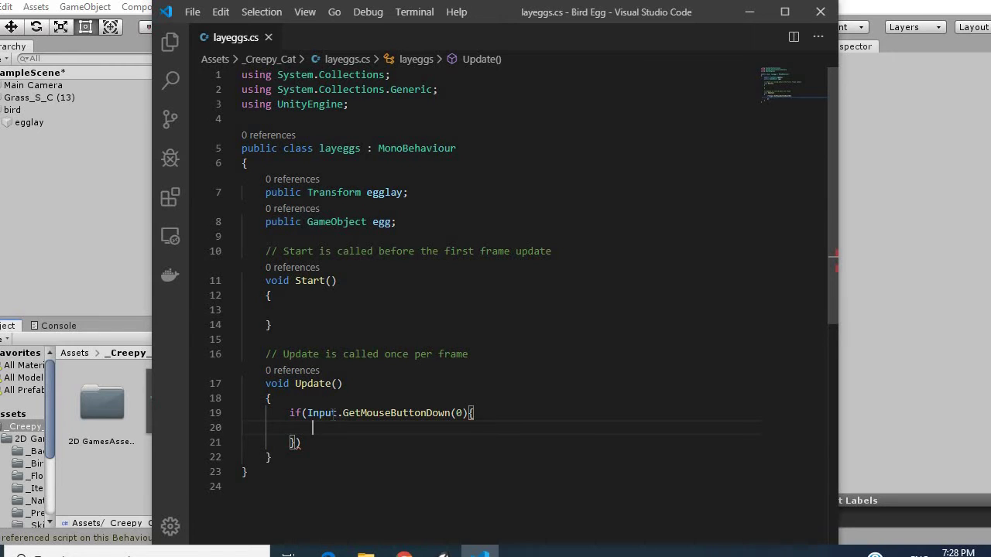
key(Down)
key(Return)
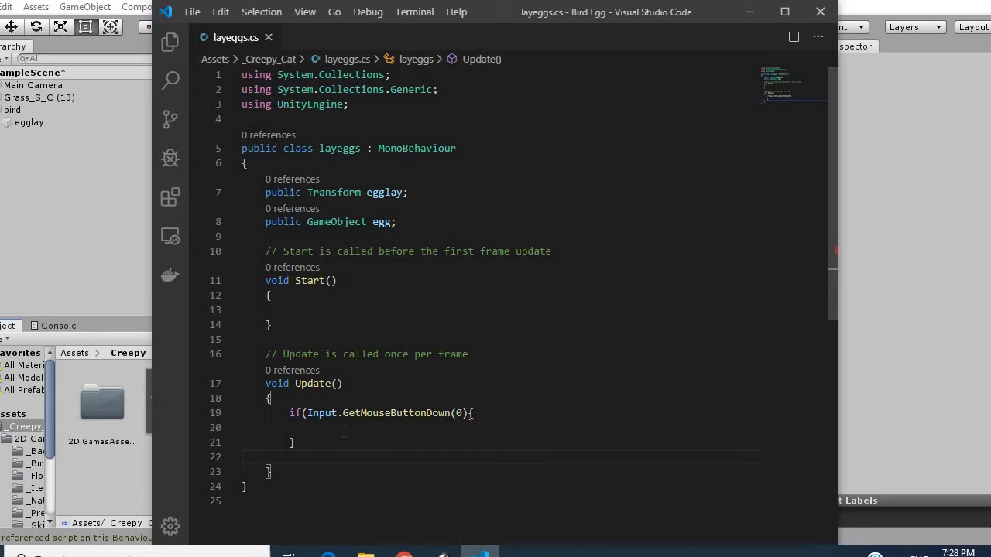
click(343, 431)
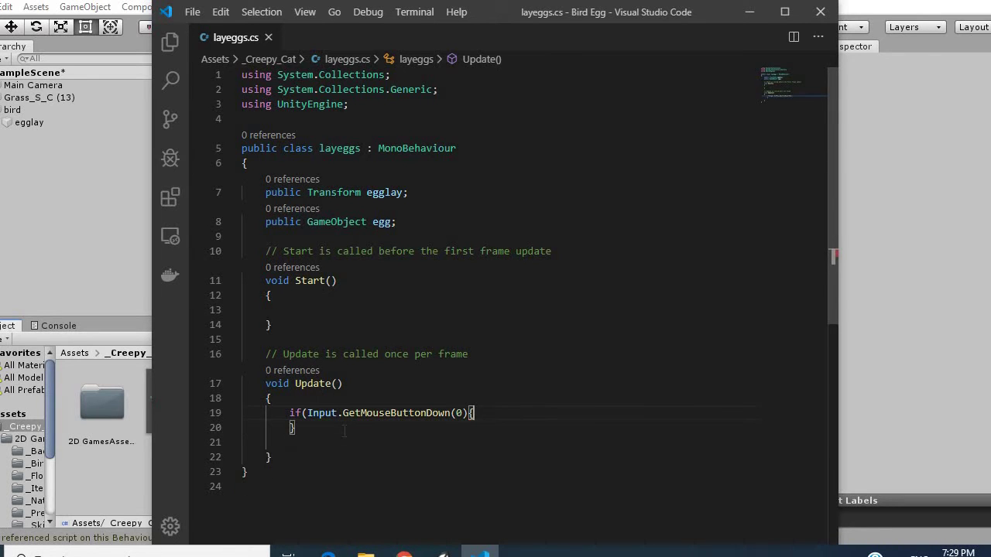
key(Tab)
key(Tab)
key(Tab)
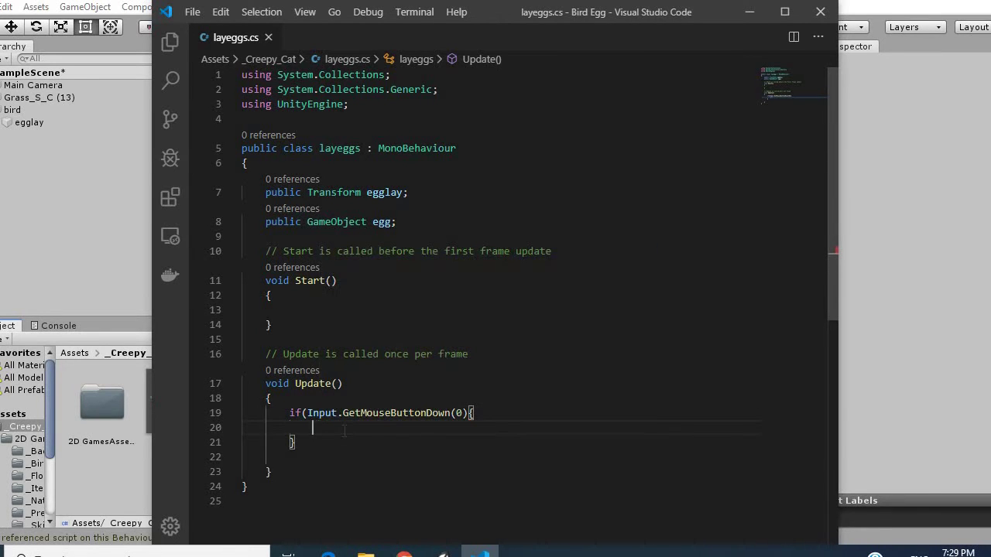
text(Shoot();)
- Begin a new Shoot() method below Update
key(Down)
key(Down)
key(Down)
key(Return)
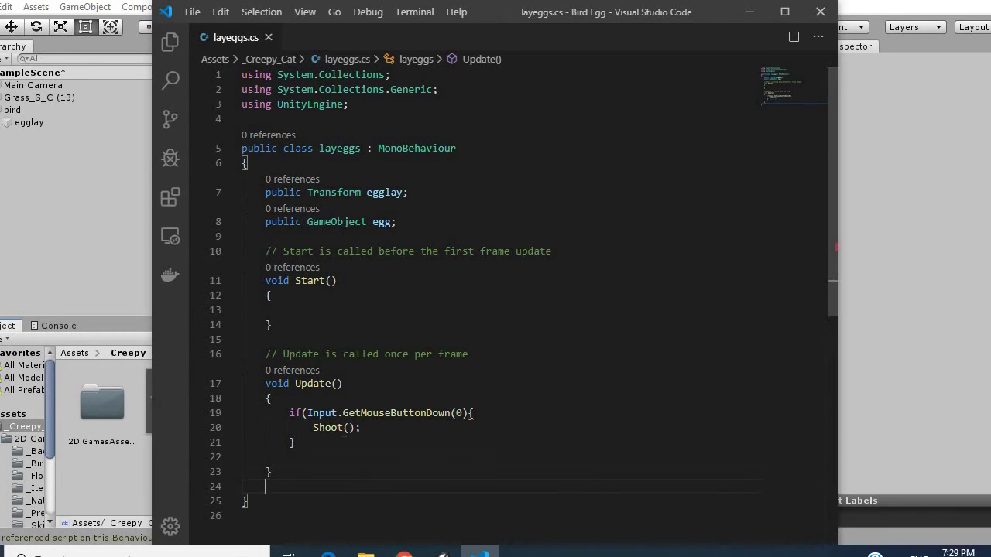
text(Ss)
key(BackSpace)
text(h)
key(BackSpace)
key(BackSpace)
text(Shoot())
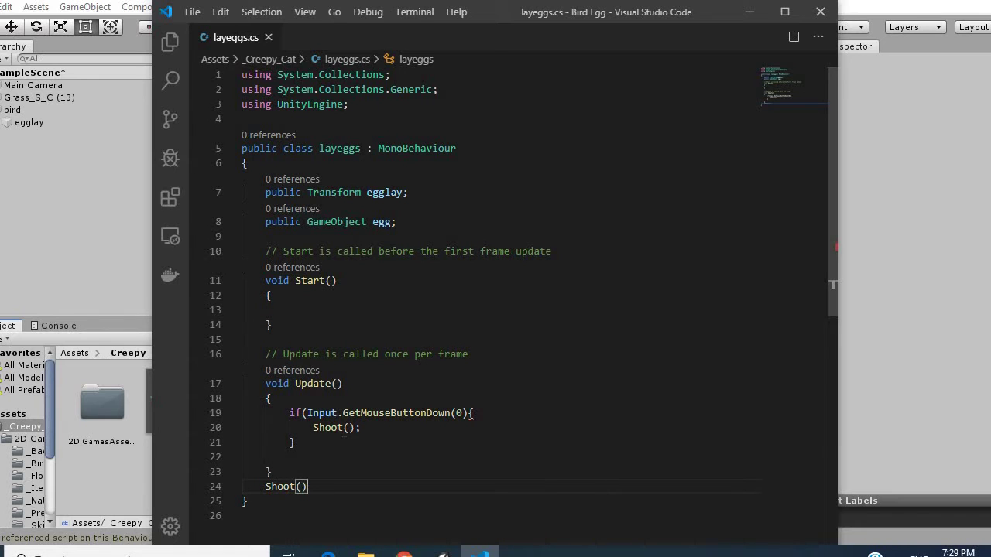
text({)
- Declare 'Quaternion spawnrotation = Quaternion.Euler(0,0,0);' in the Shoot body
key(Return)
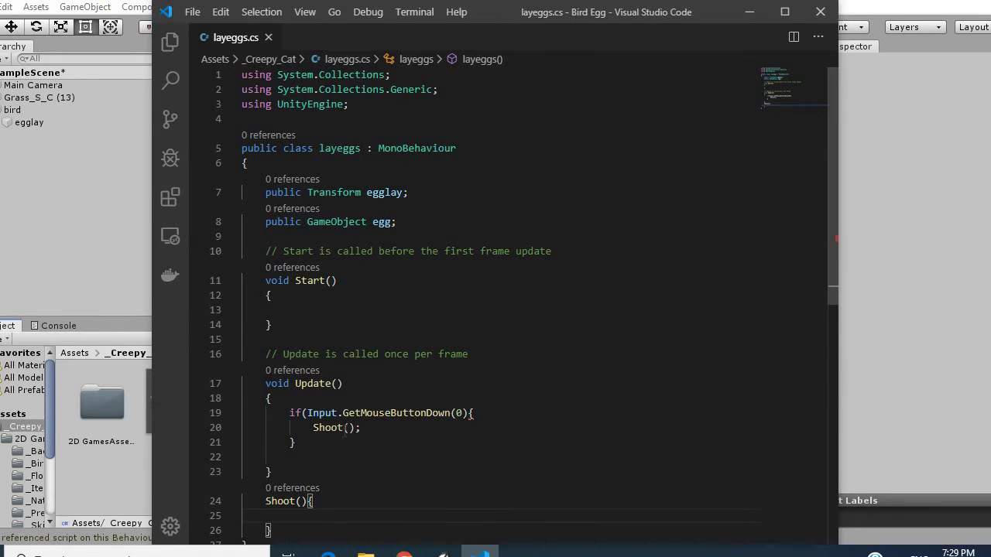
text(Q)
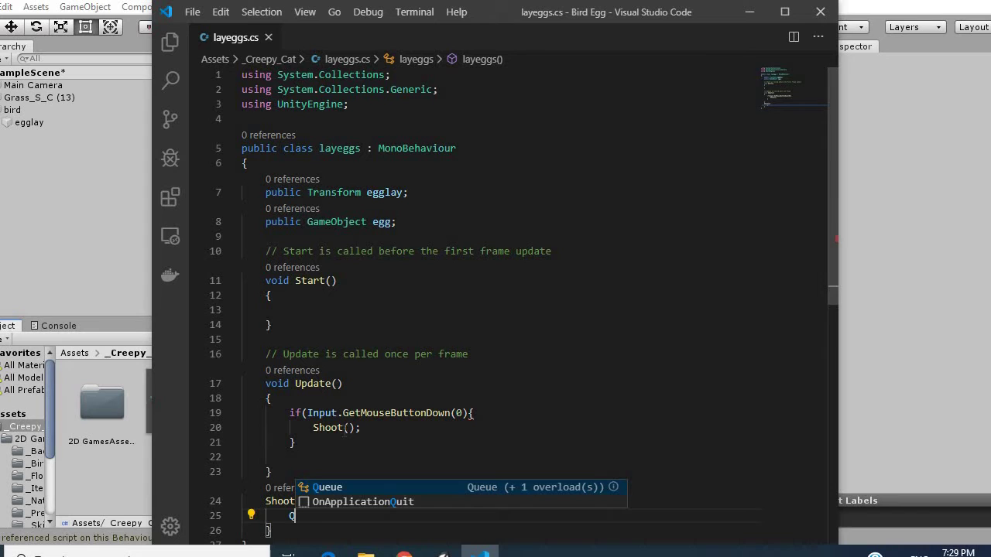
text(u)
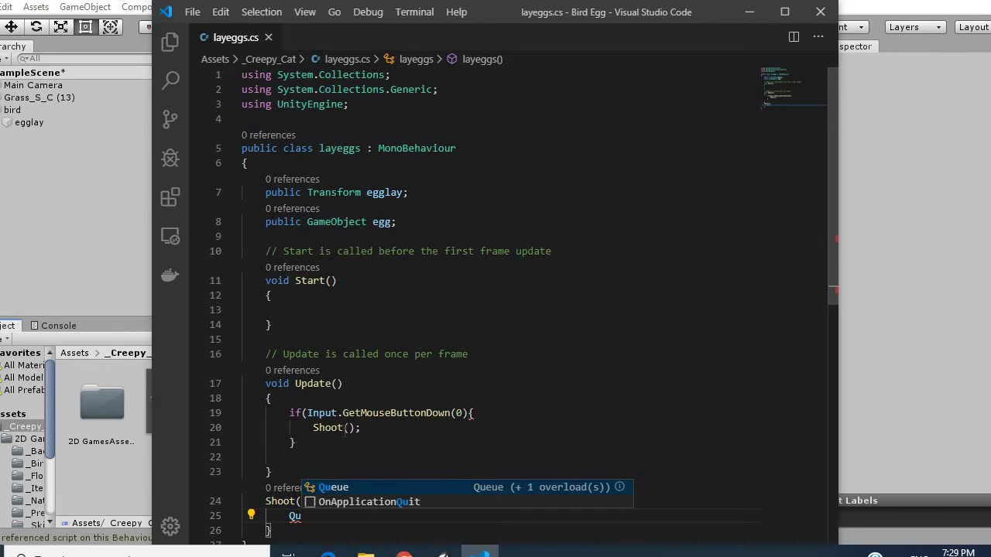
text(ater)
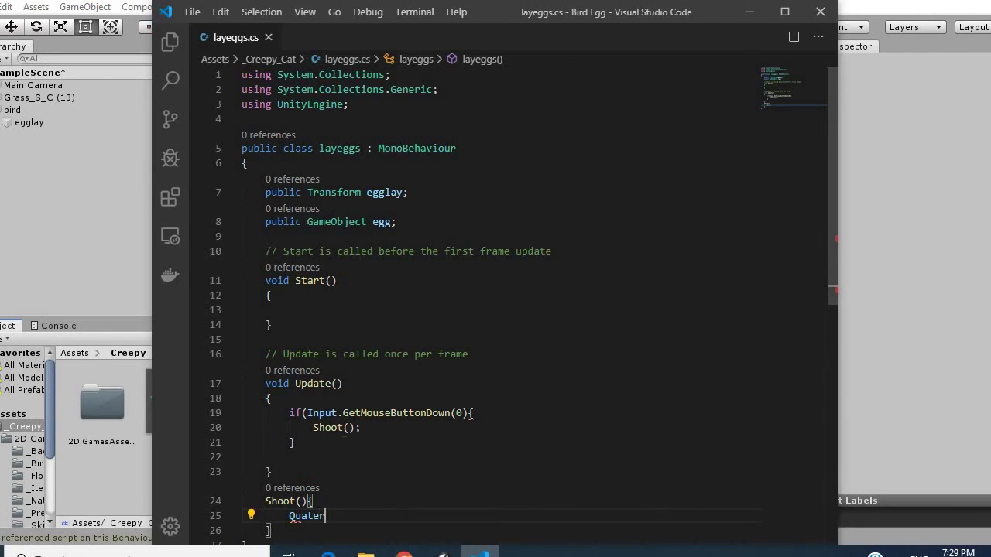
text(nion)
text(sp)
text(awnrota)
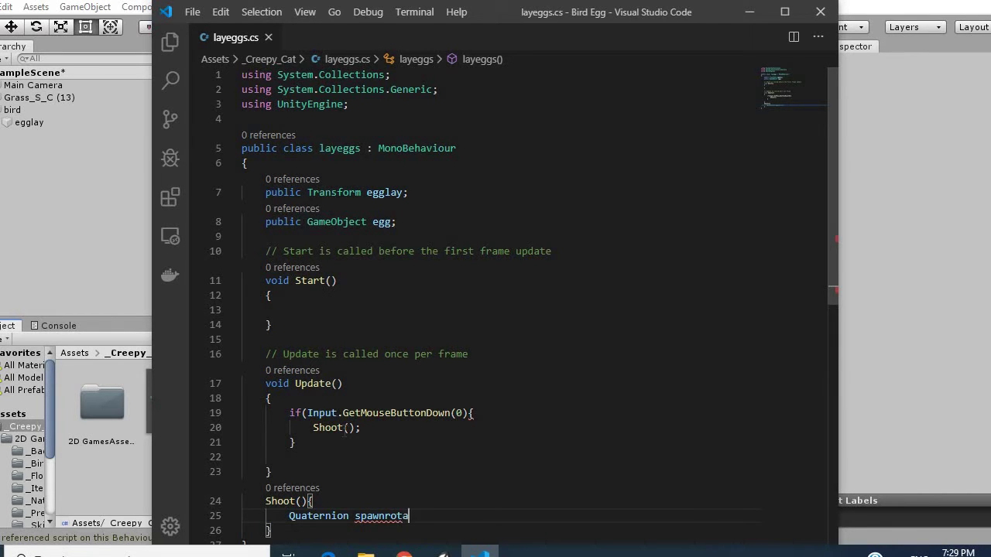
text(tion =)
text( Qua)
text(ternion)
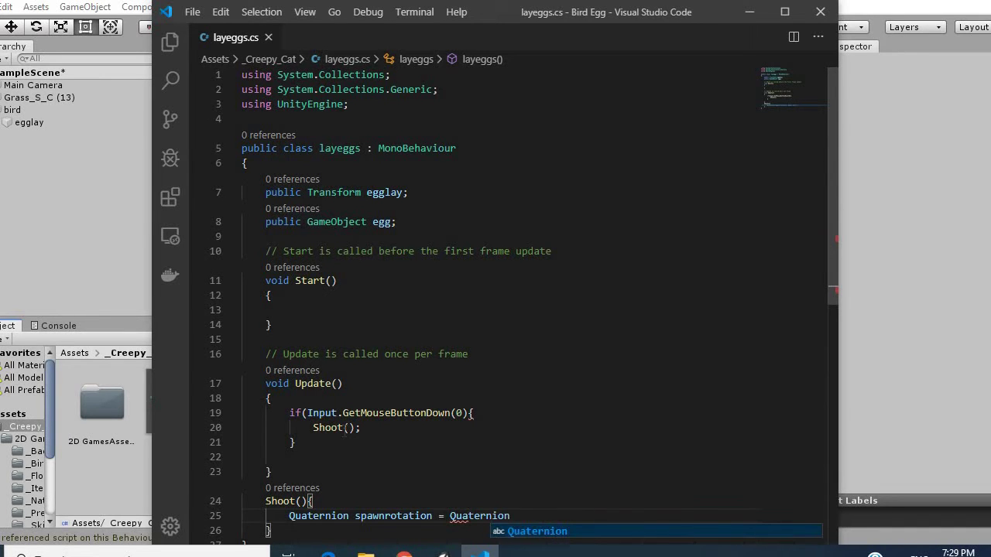
text(.Eu)
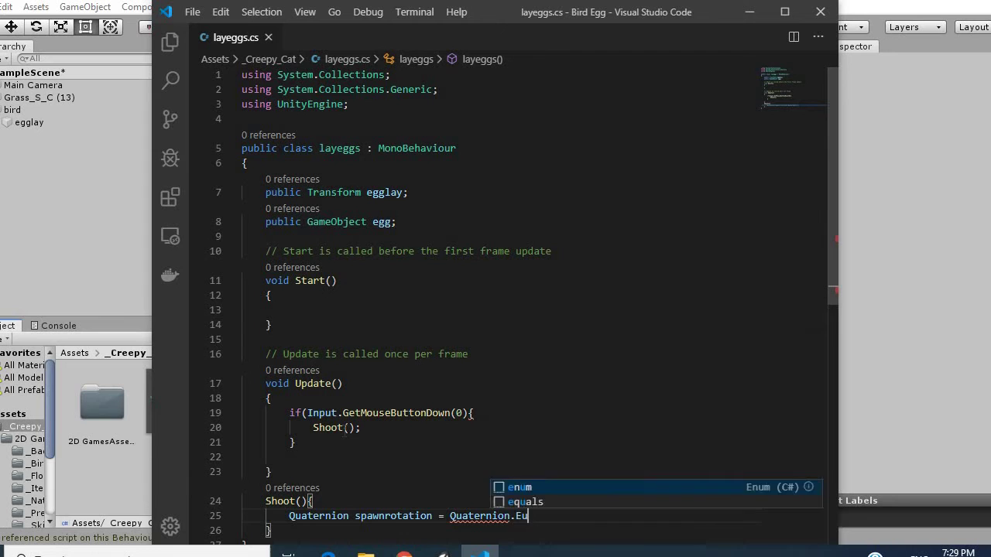
text(ler();)
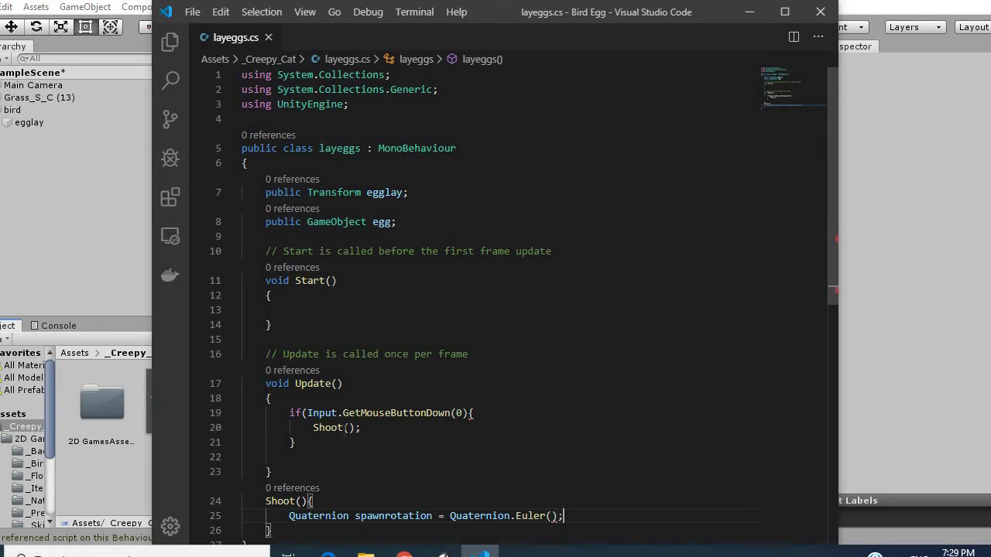
key(Left)
key(Left)
text(0)
text(,0,0)
- Add 'Instantiate(egg, egglay.position, spawnrotation);' to Shoot and look over the script
key(End)
key(Return)
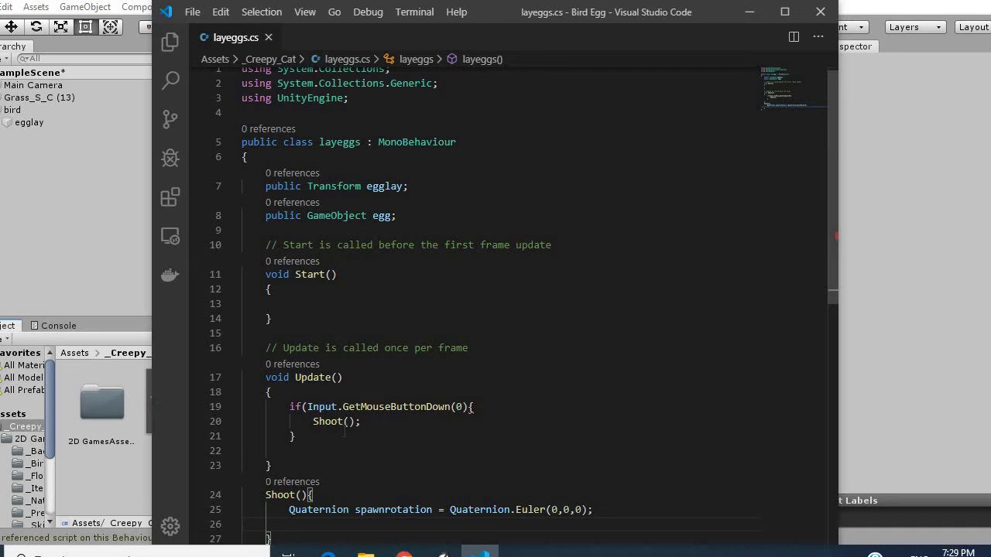
text(In)
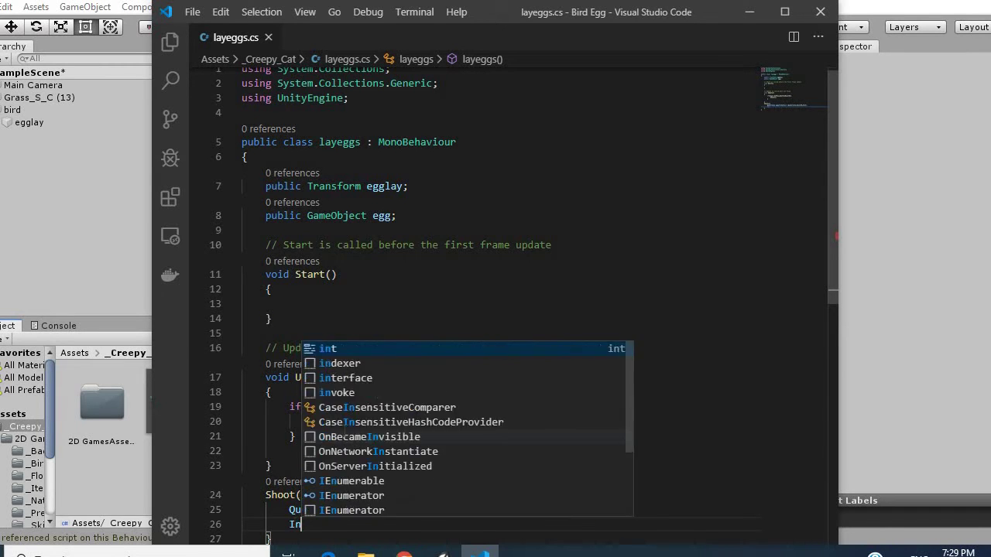
text(stantiate)
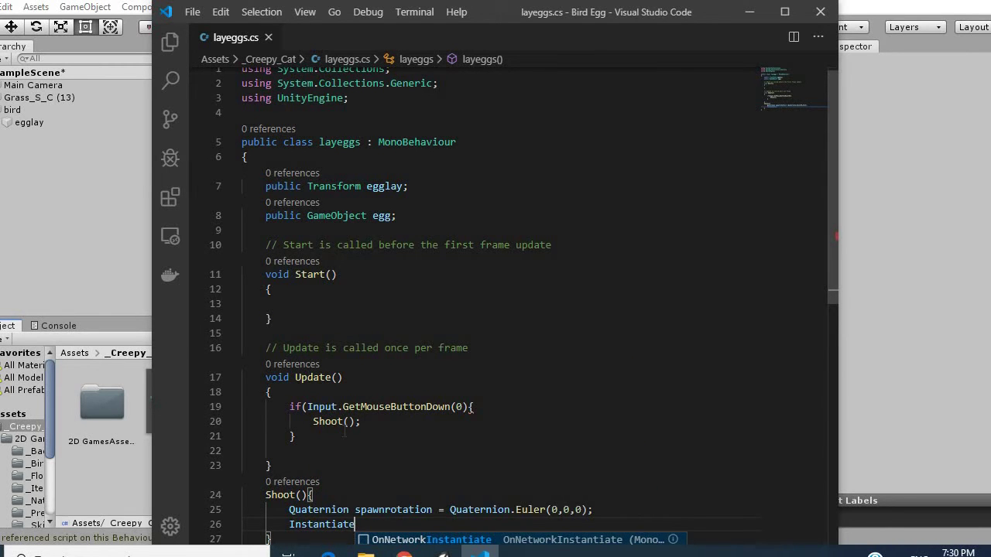
key(Escape)
text(();)
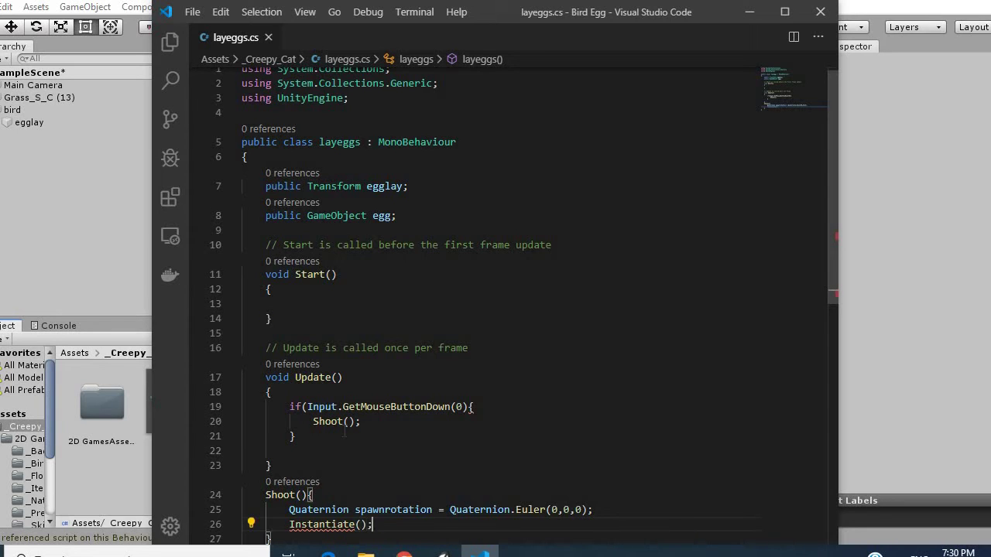
key(Left)
key(Left)
text(egg,)
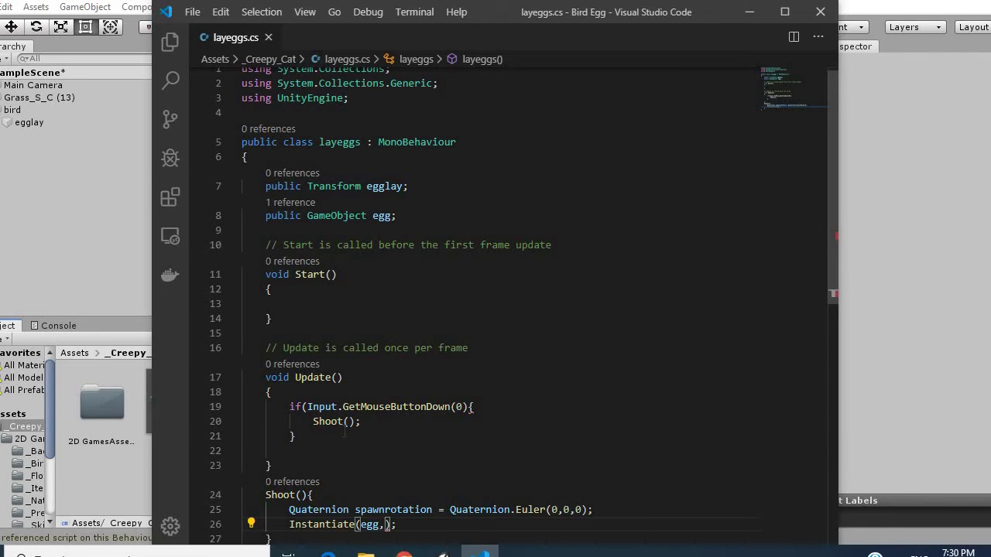
text(e)
text(g)
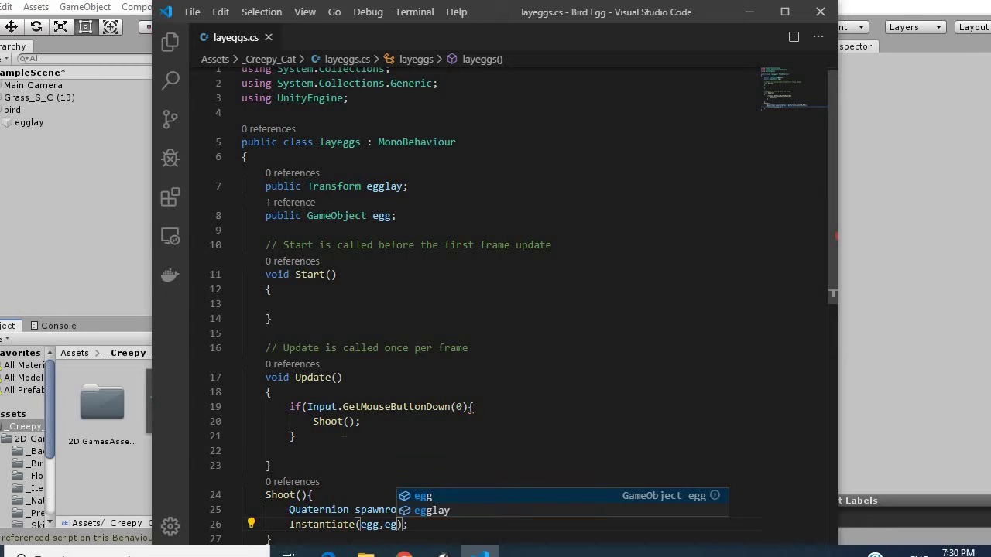
key(Down)
key(Return)
text(.)
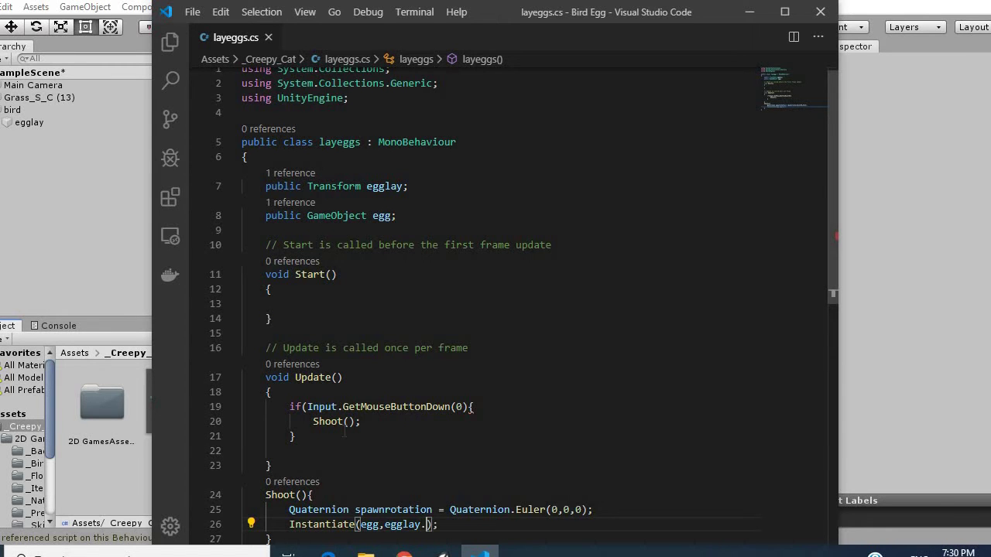
text(position)
text(,spa)
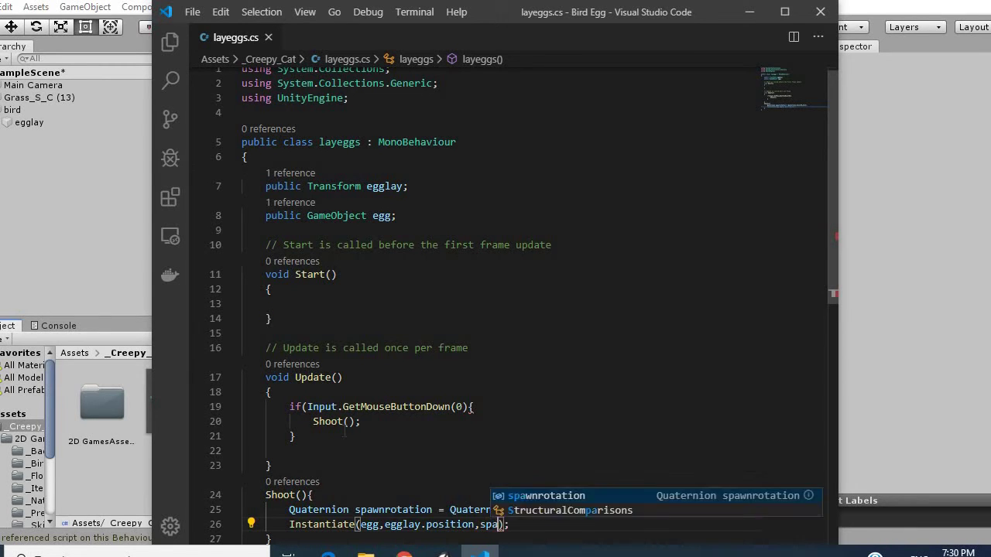
text(w)
key(Return)
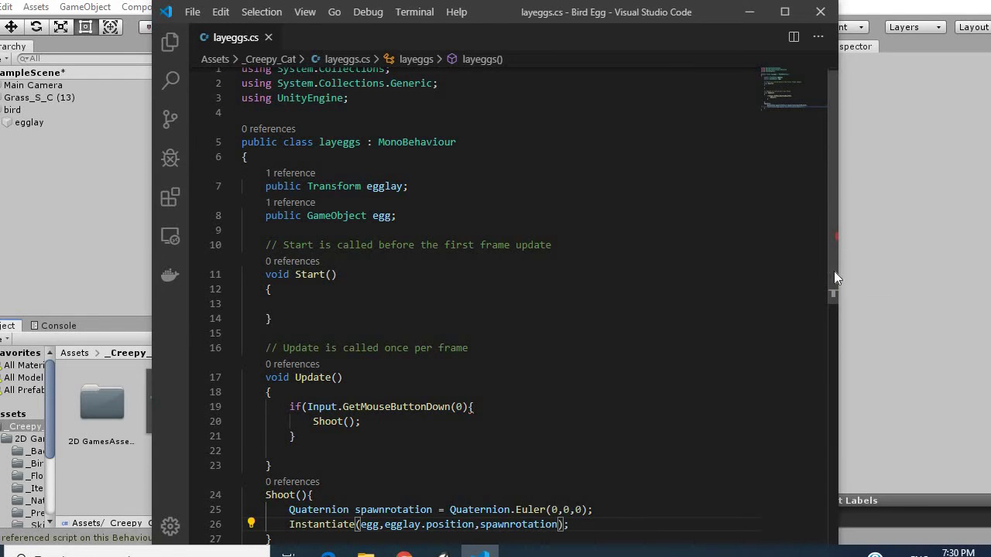
scroll(825, 365, down, 3)
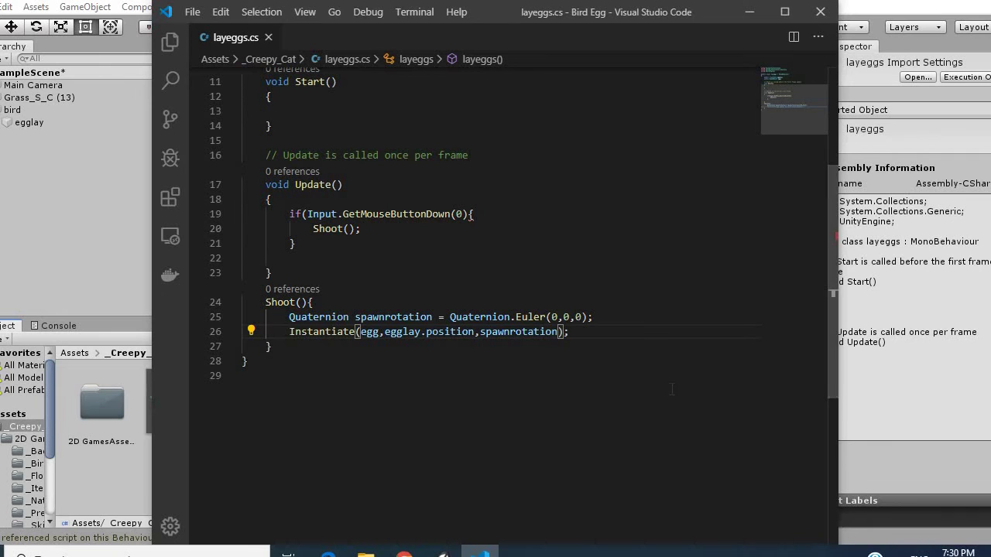
scroll(830, 263, up, 3)
scroll(826, 324, up, 1)
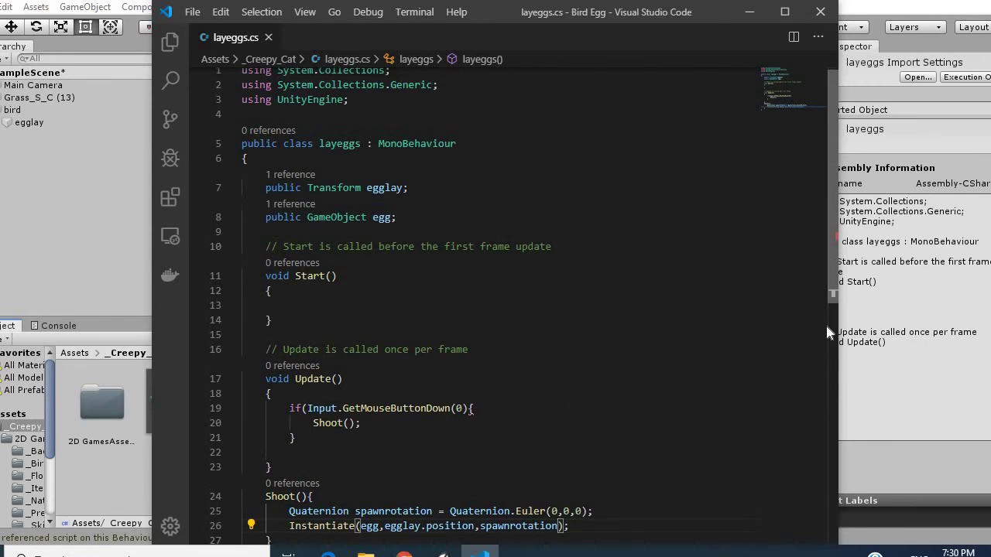
scroll(826, 324, down, 2)
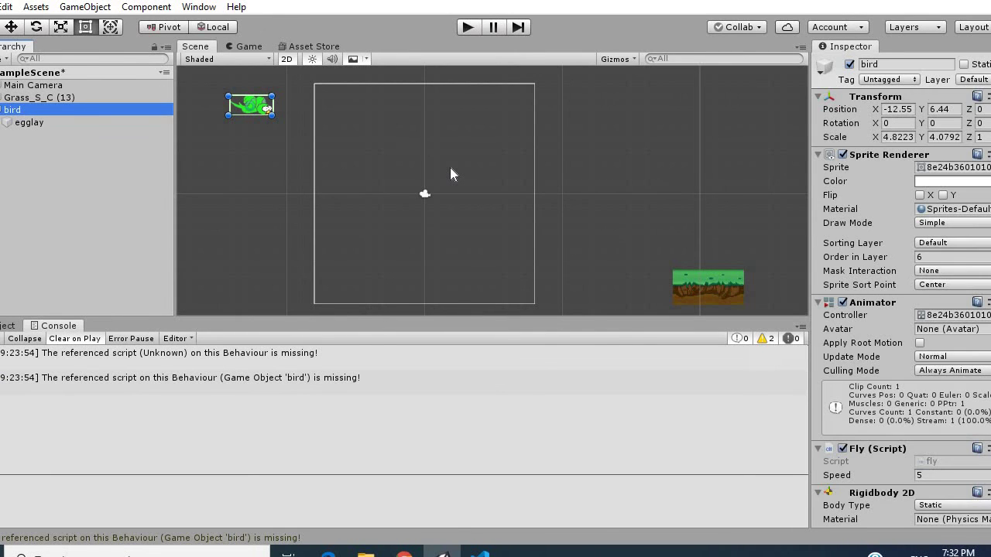
- Drag egglay into the Layeggs Egglay slot and the egg prefab into the Egg slot
scroll(898, 310, down, 8)
scroll(898, 309, down, 2)
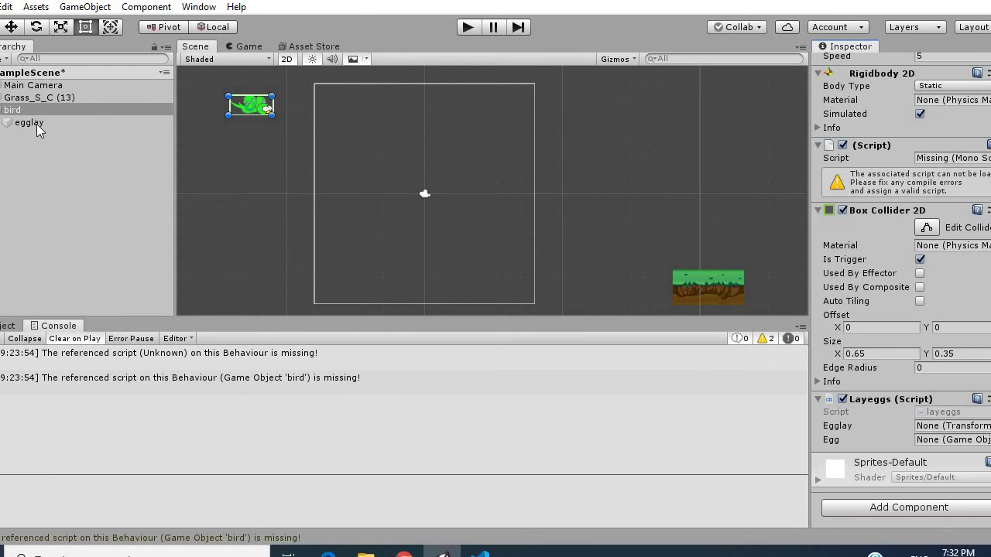
mouse_move(37, 124)
mouse_down()
mouse_move(782, 357)
mouse_move(936, 433)
mouse_up()
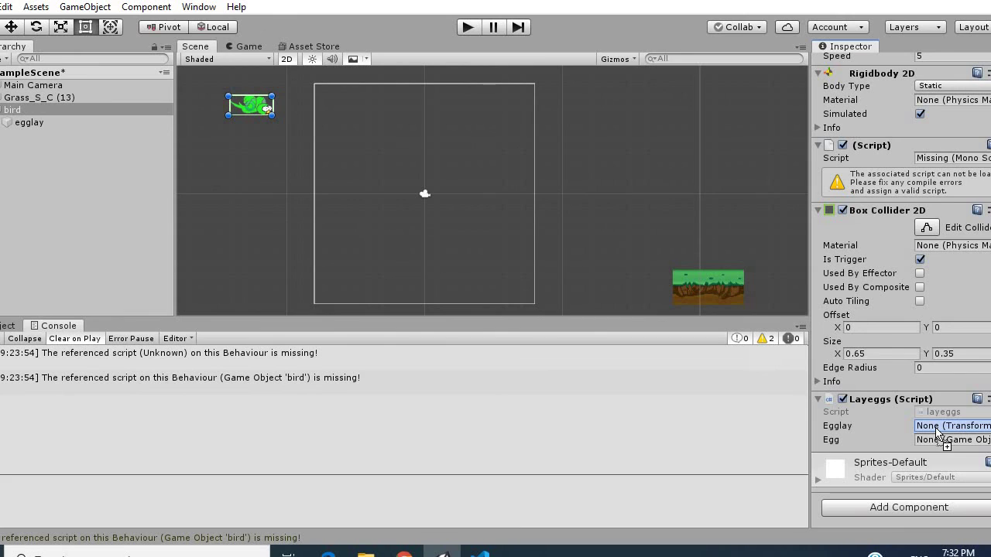
drag(937, 432, 937, 432)
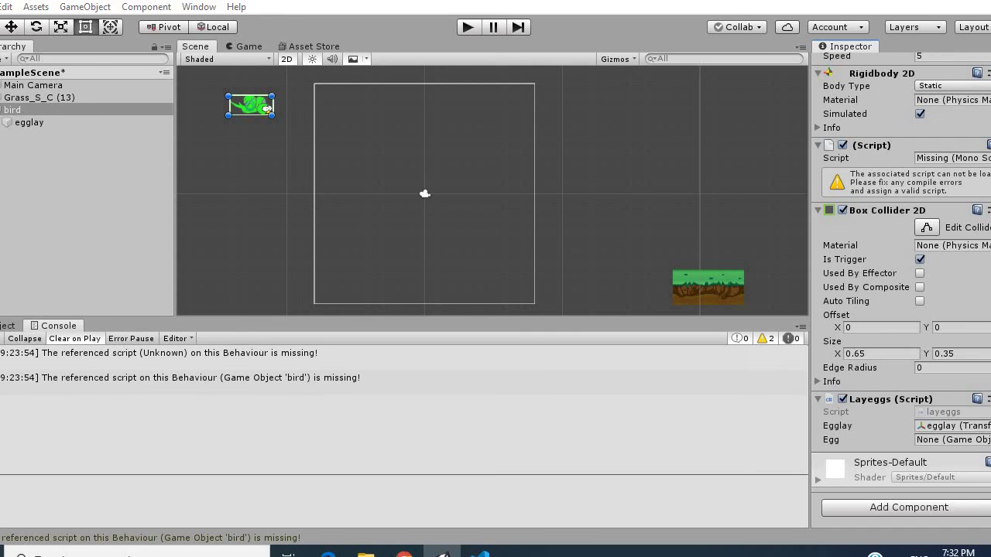
click(11, 326)
drag(254, 444, 934, 449)
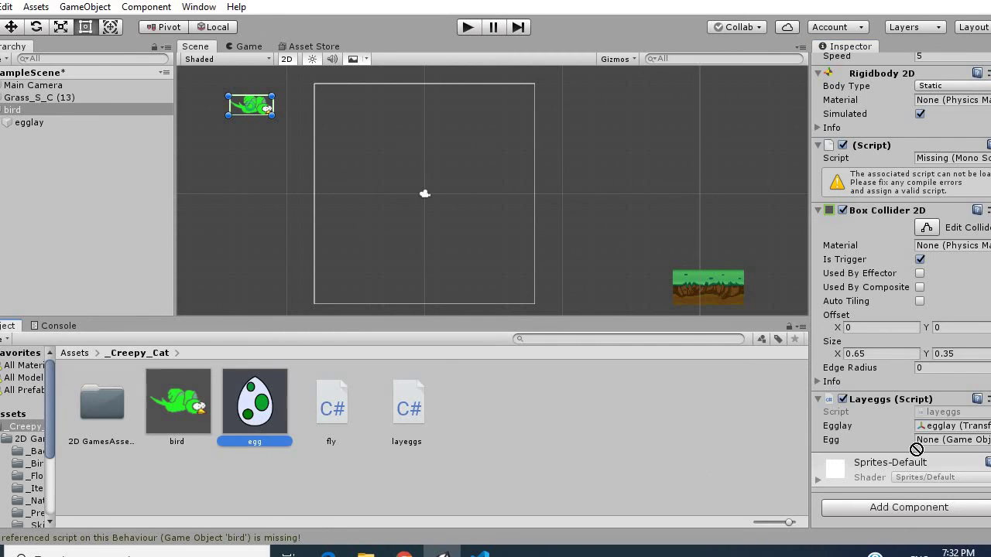
- Press Play to run the scene and test egg laying
click(467, 28)
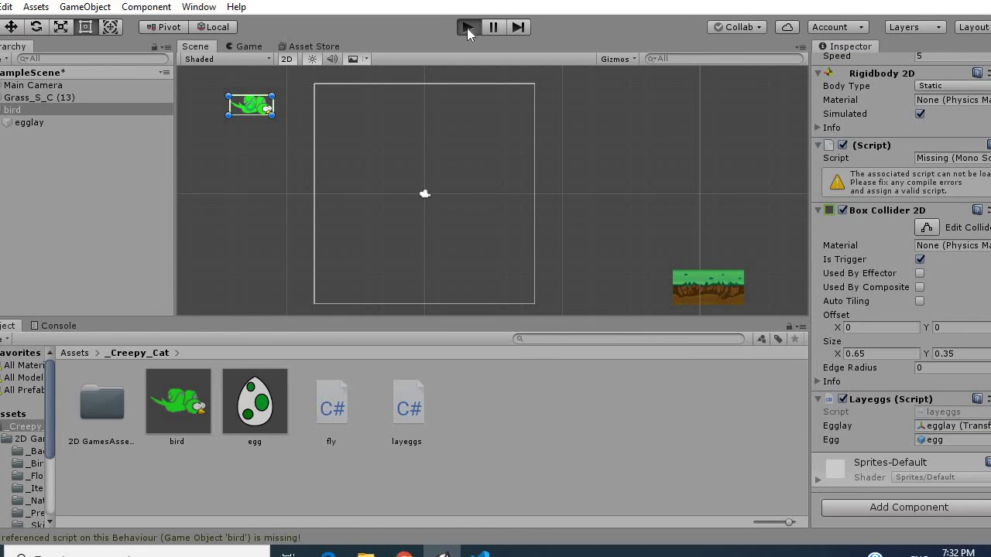